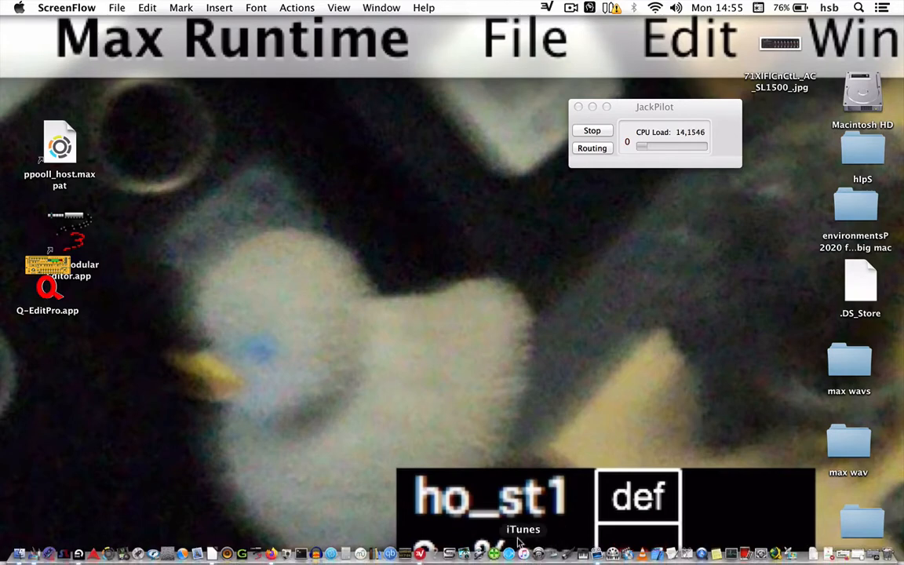
Launch MIDI Patchbay and move its patch window clear of the screen's upper edge
{"action": "mouse_move", "coordinate": [537, 562]}
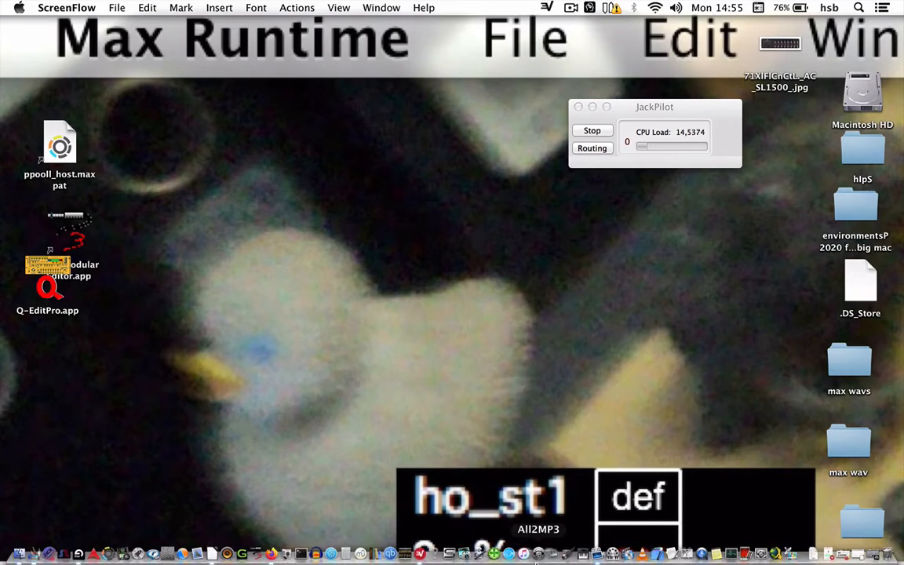
{"action": "left_click", "coordinate": [612, 555]}
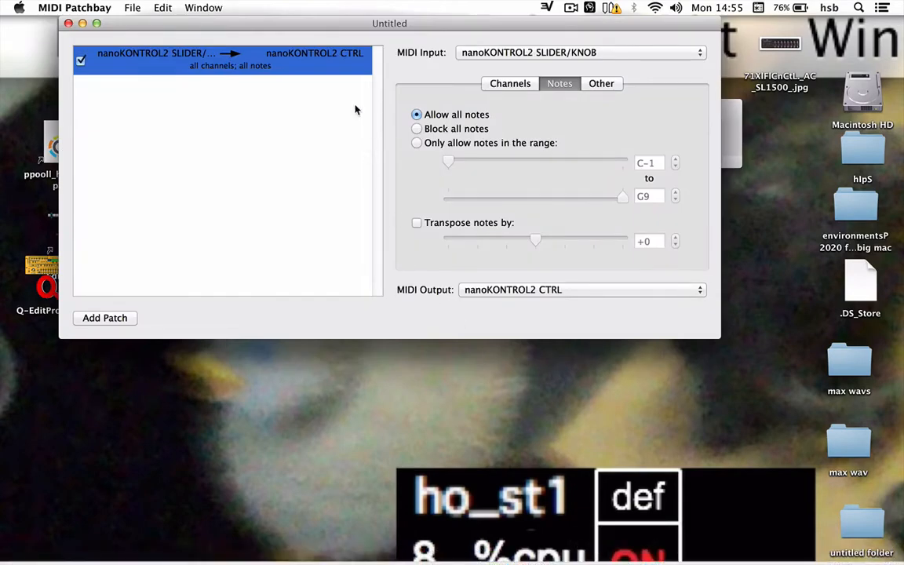
{"action": "left_click_drag", "start_coordinate": [323, 27], "coordinate": [306, 59]}
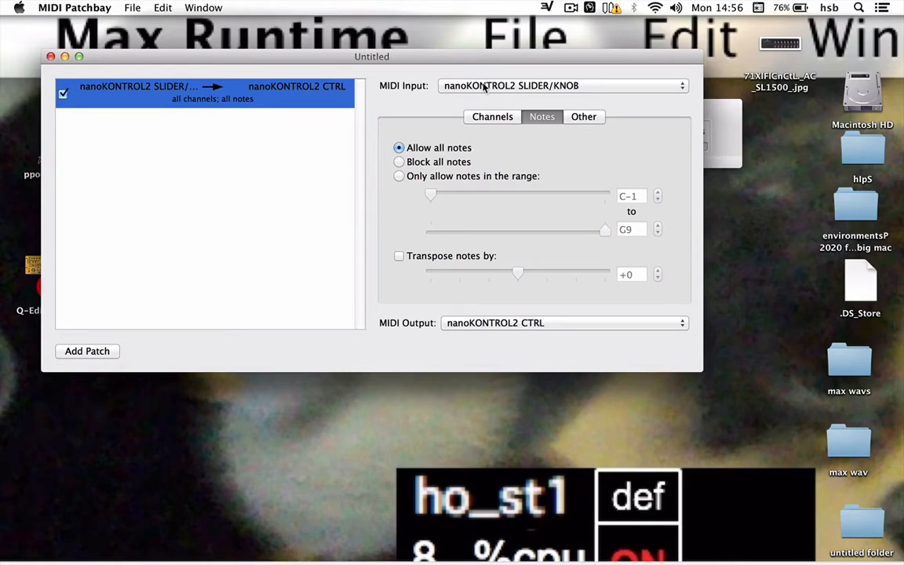
Launch MIDI Monitor and set the nanoKONTROL2 patch's MIDI output to MIDI Monitor (Untitled) in MIDI Patchbay
{"action": "mouse_move", "coordinate": [463, 562]}
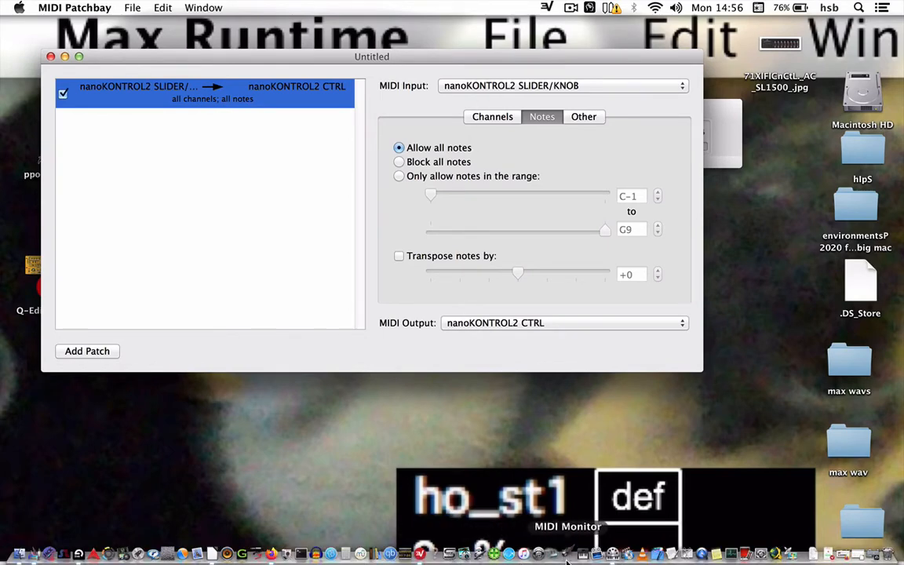
{"action": "left_click", "coordinate": [566, 556]}
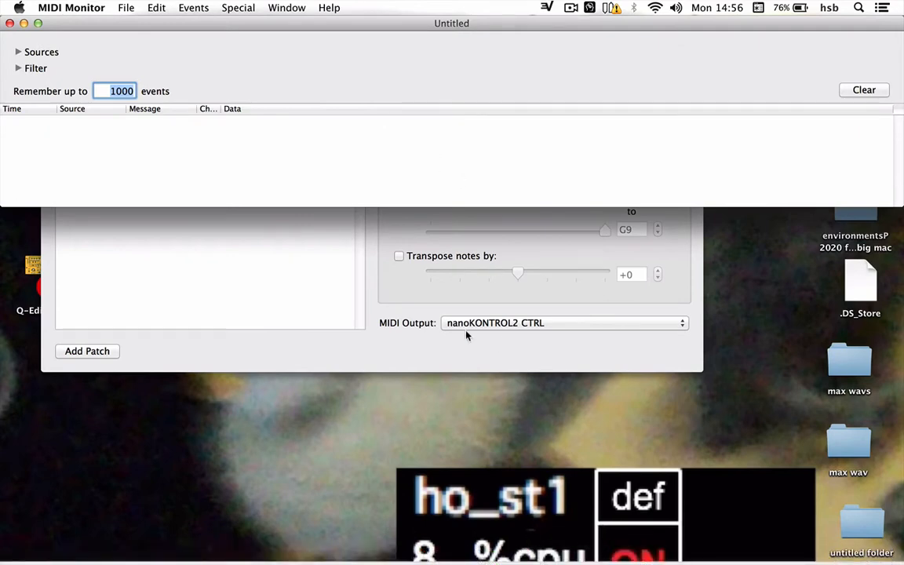
{"action": "left_click", "coordinate": [495, 323]}
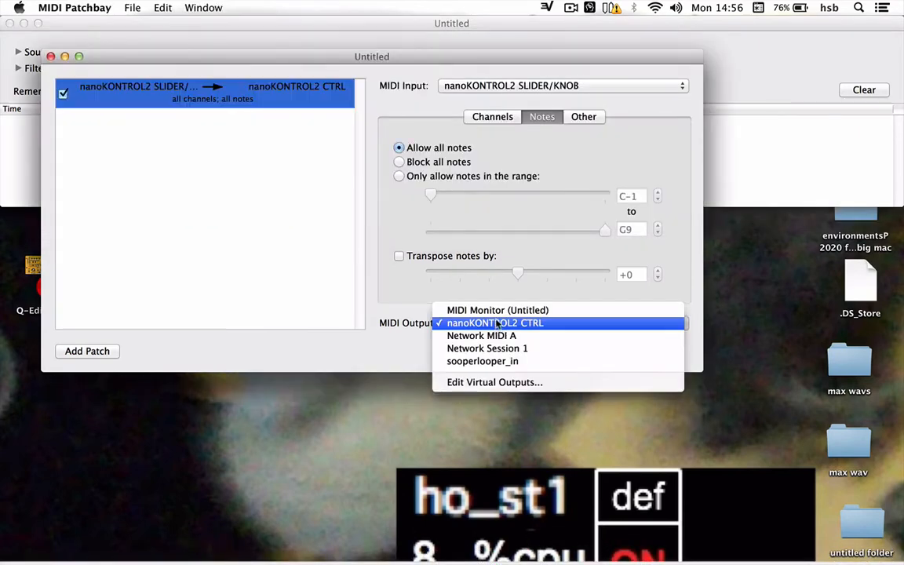
{"action": "left_click", "coordinate": [499, 311]}
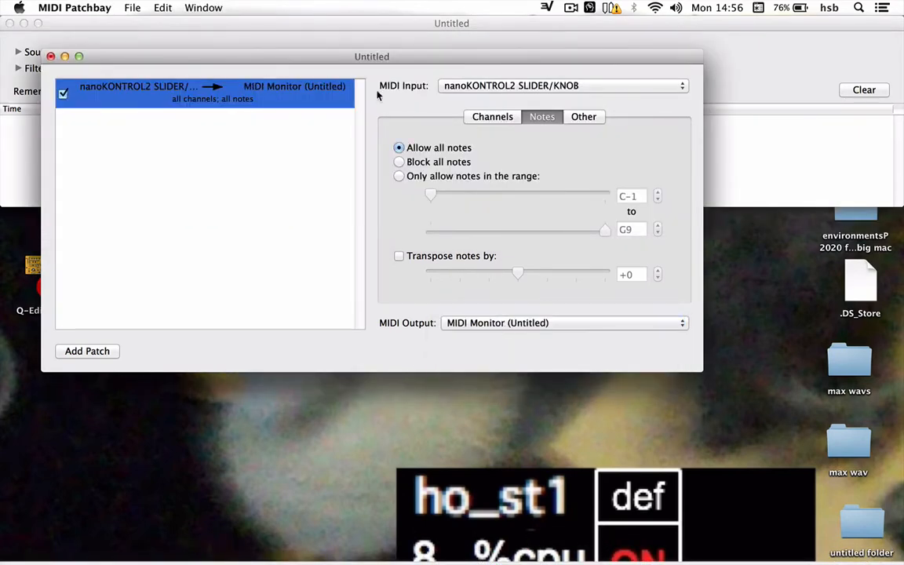
Switch to MIDI Monitor, enlarge its window to examine the controller's incoming messages, and minimize it
{"action": "left_click", "coordinate": [372, 26]}
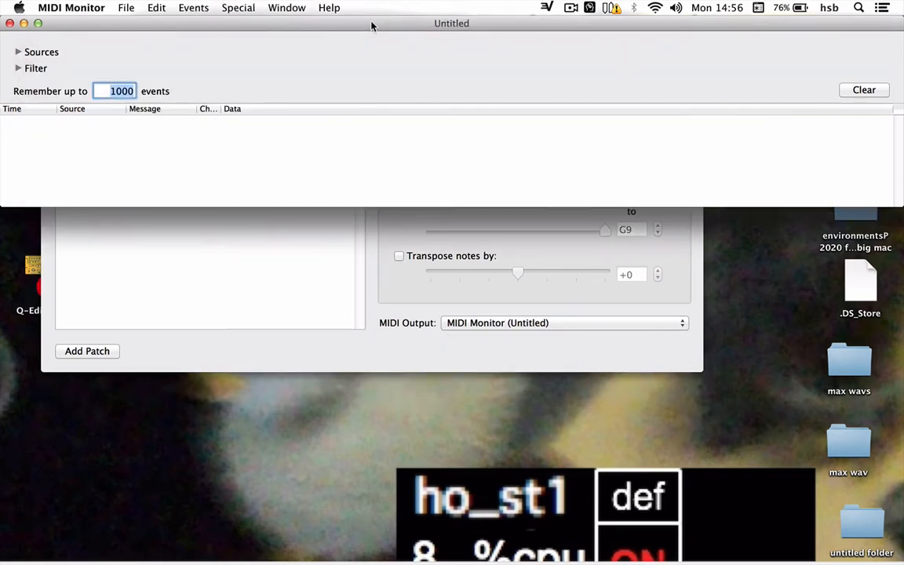
{"action": "left_click", "coordinate": [379, 205]}
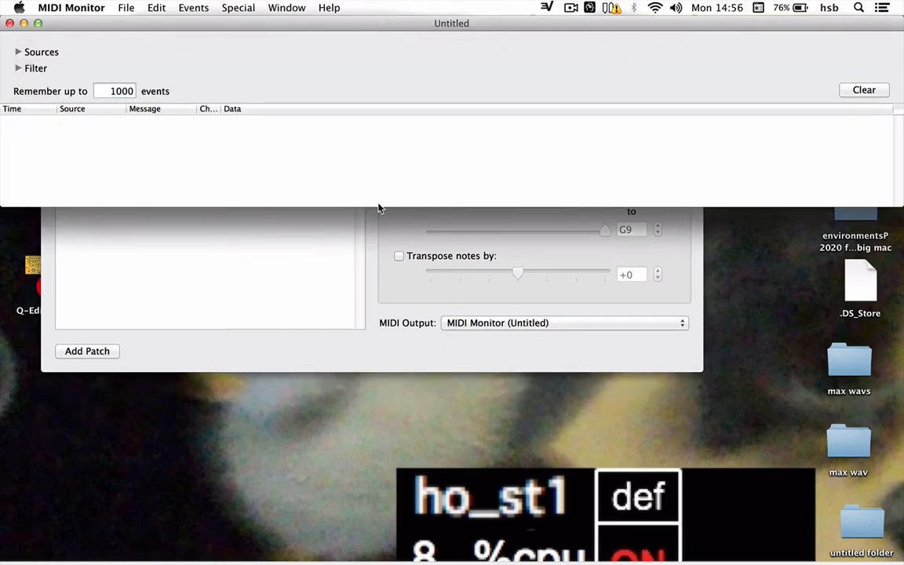
{"action": "left_click_drag", "start_coordinate": [384, 206], "coordinate": [392, 393]}
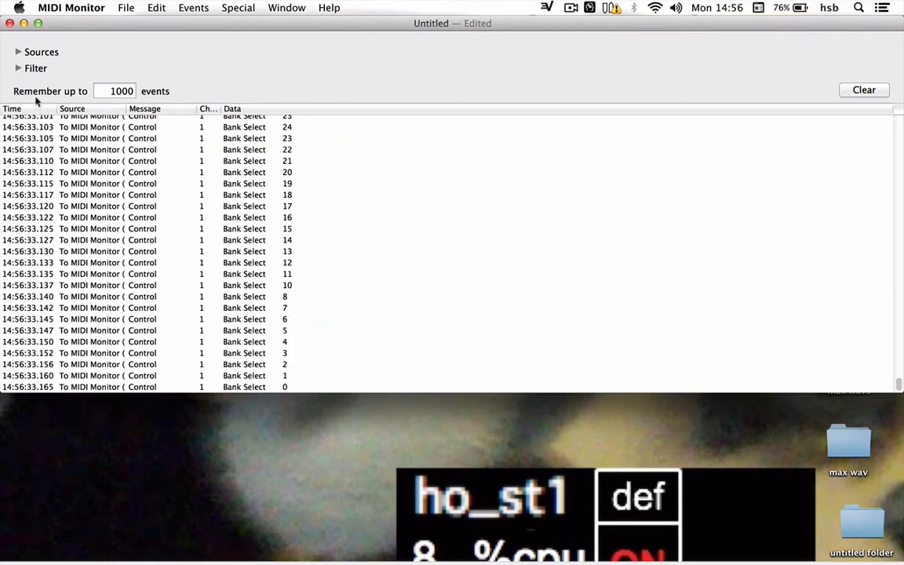
{"action": "left_click", "coordinate": [23, 24]}
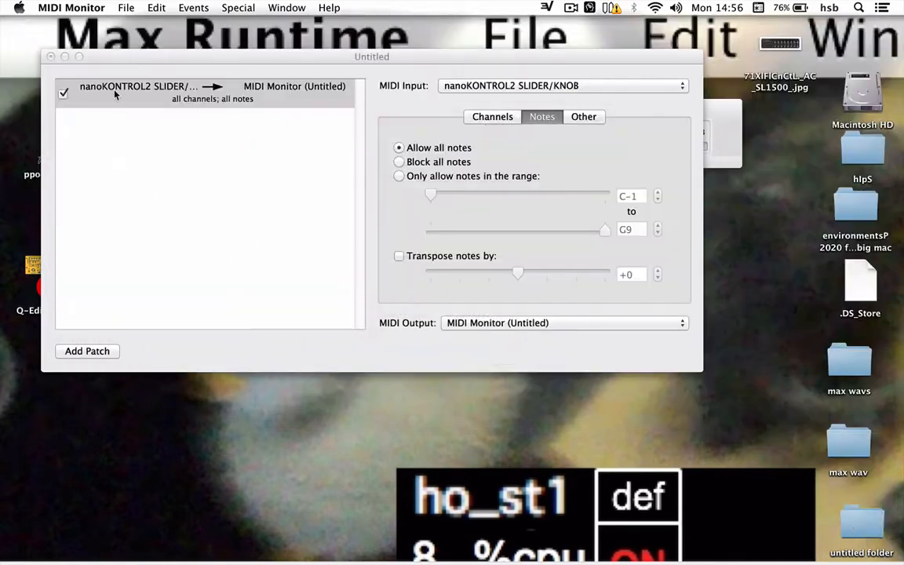
Move the patch window off the desktop icons, open ppooll_host.maxpat and dismiss the new-version notice
{"action": "left_click_drag", "start_coordinate": [129, 58], "coordinate": [374, 121]}
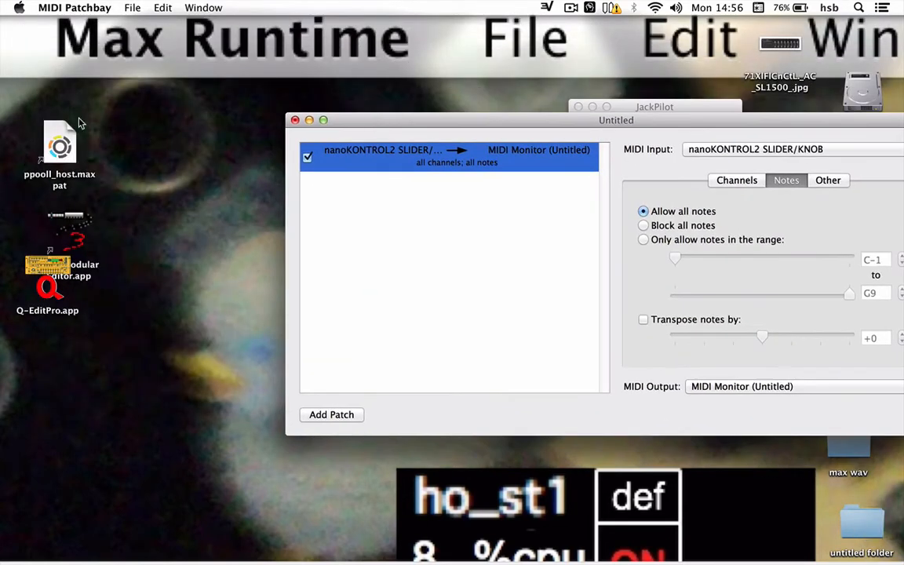
{"action": "left_click", "coordinate": [49, 138]}
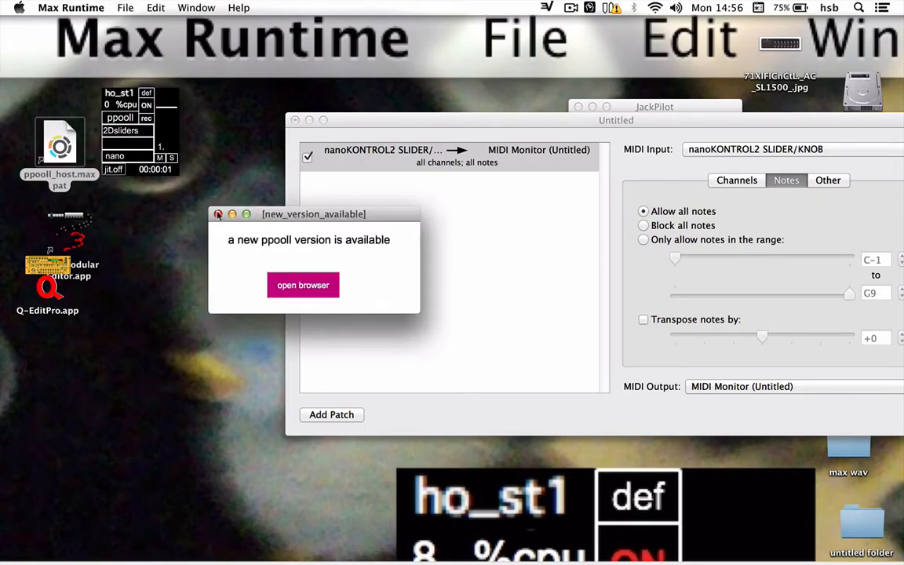
{"action": "left_click", "coordinate": [218, 214]}
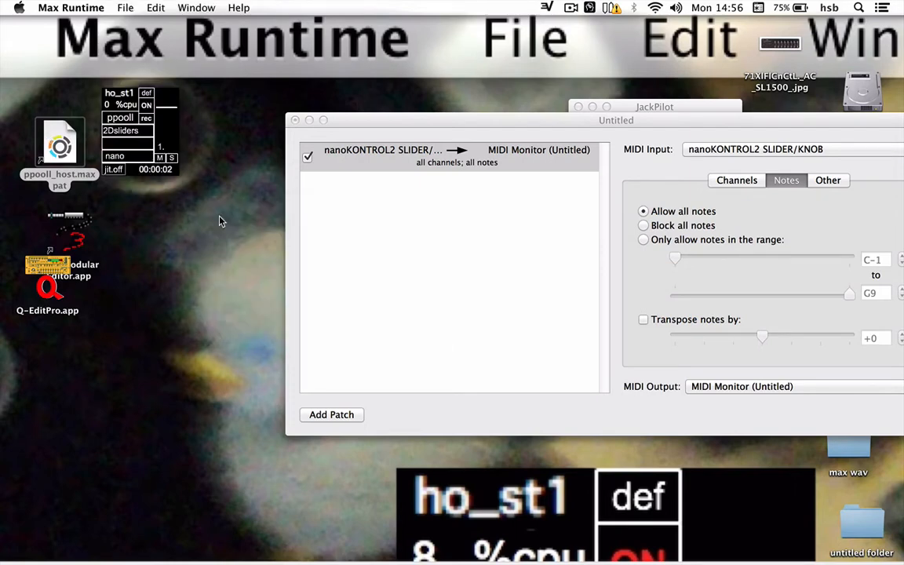
Load the control@ act in ppooll, turn on the host's audio and place the act below the host
{"action": "left_click", "coordinate": [130, 135]}
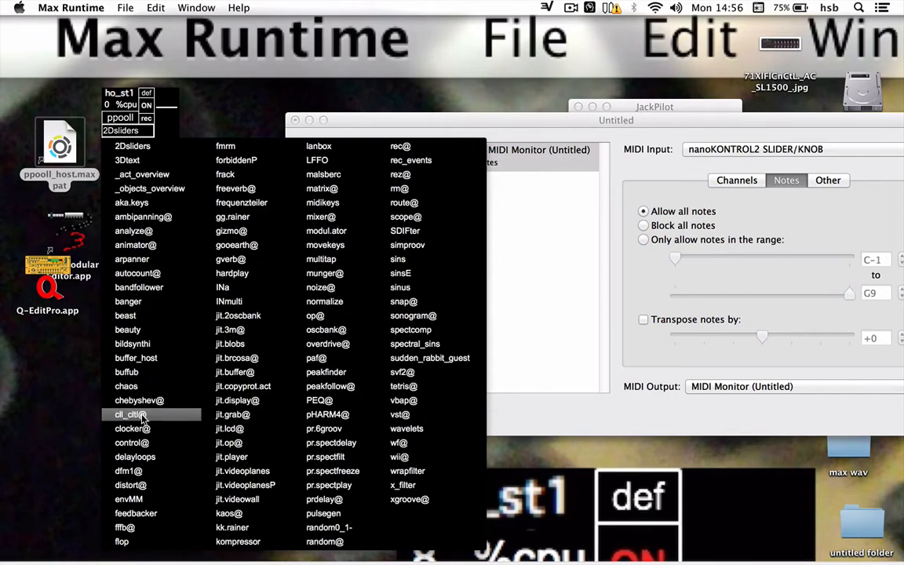
{"action": "left_click", "coordinate": [132, 428]}
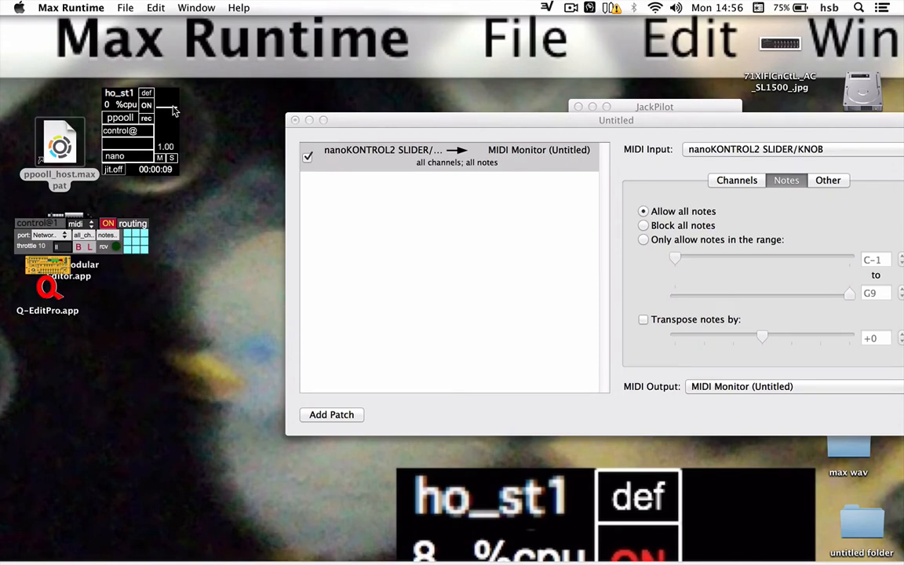
{"action": "left_click", "coordinate": [147, 105]}
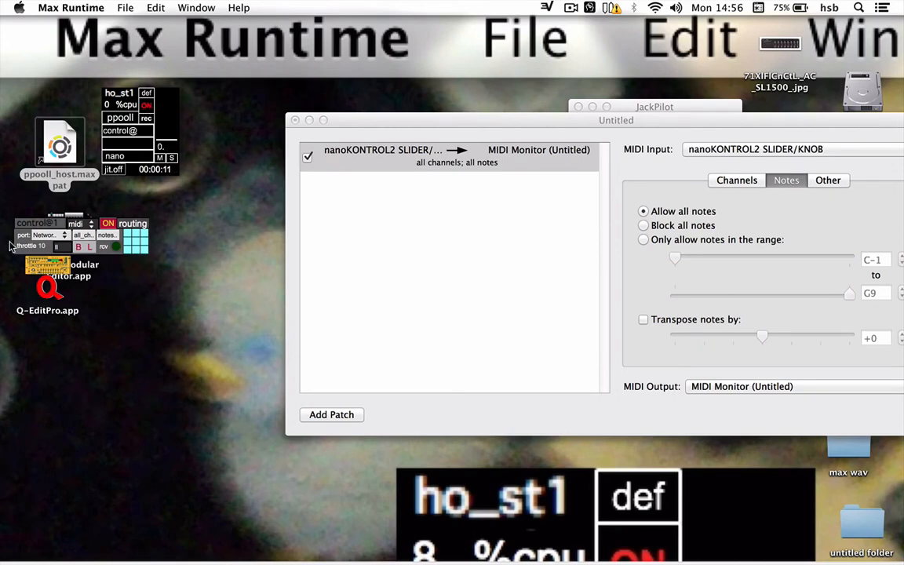
{"action": "left_click_drag", "start_coordinate": [22, 229], "coordinate": [134, 233]}
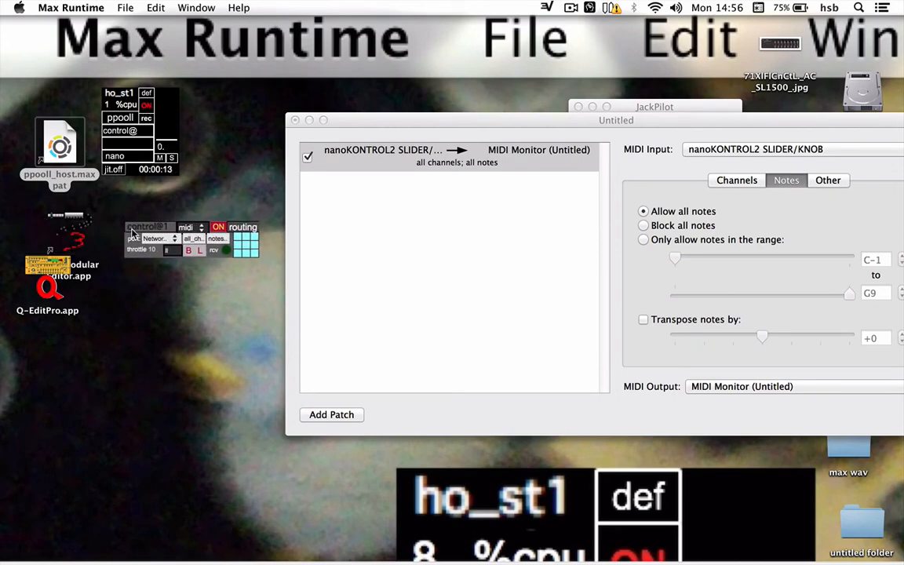
In MIDI Patchbay, set the patch's MIDI output to "to Max Runtime 1" and move the window out of the way
{"action": "left_click_drag", "start_coordinate": [374, 122], "coordinate": [322, 100]}
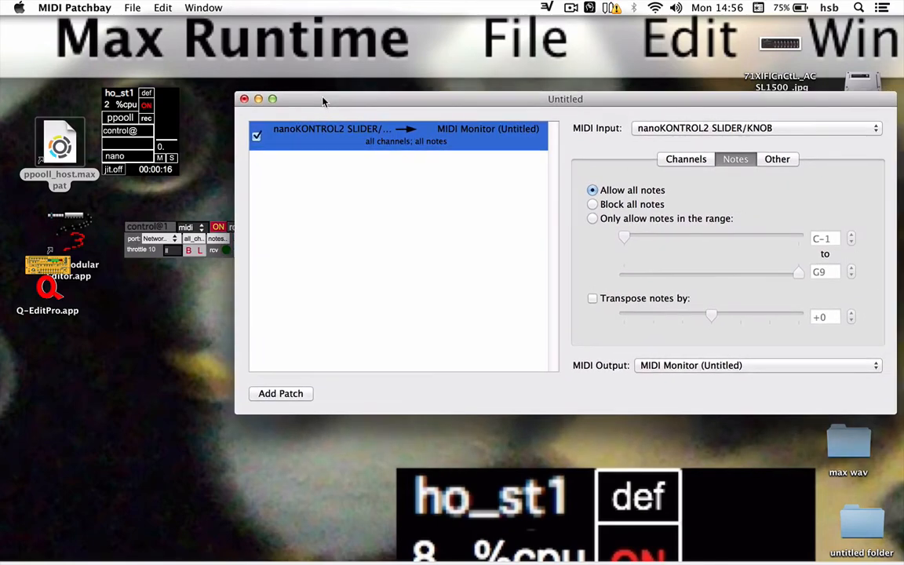
{"action": "left_click", "coordinate": [676, 365]}
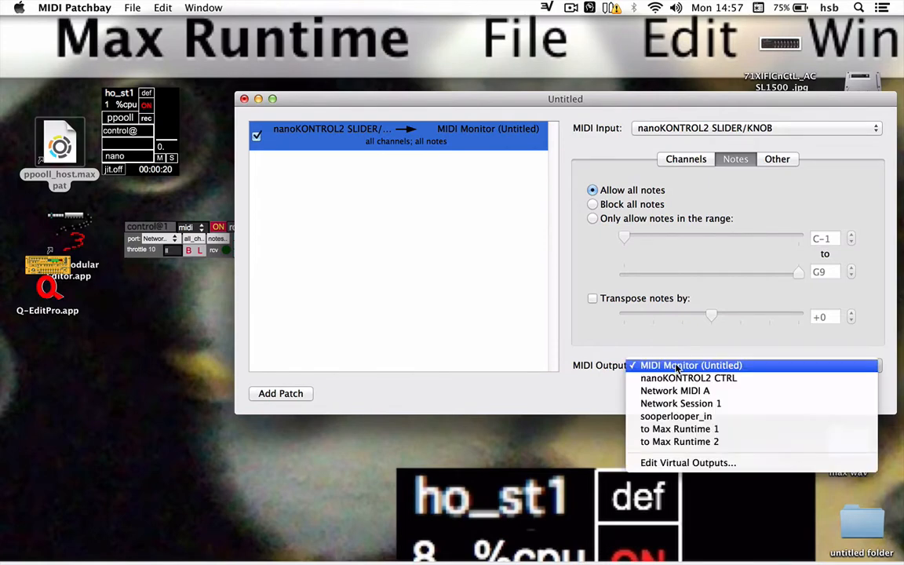
{"action": "left_click", "coordinate": [673, 428]}
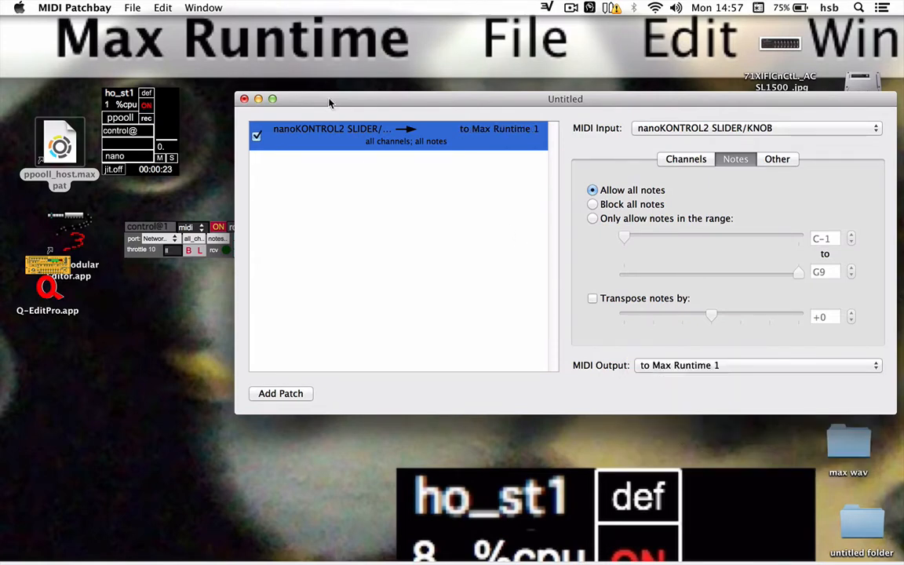
{"action": "left_click_drag", "start_coordinate": [329, 102], "coordinate": [403, 345]}
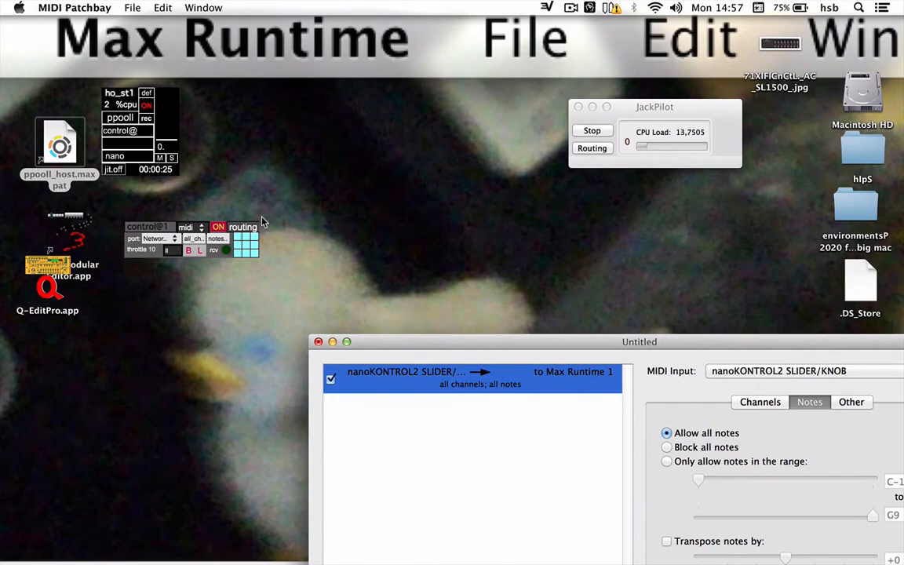
Set the control@1 port to nanoKONTROL2 SLIDER/KNOB, then open its routing window and move it beside the host
{"action": "left_click", "coordinate": [147, 240]}
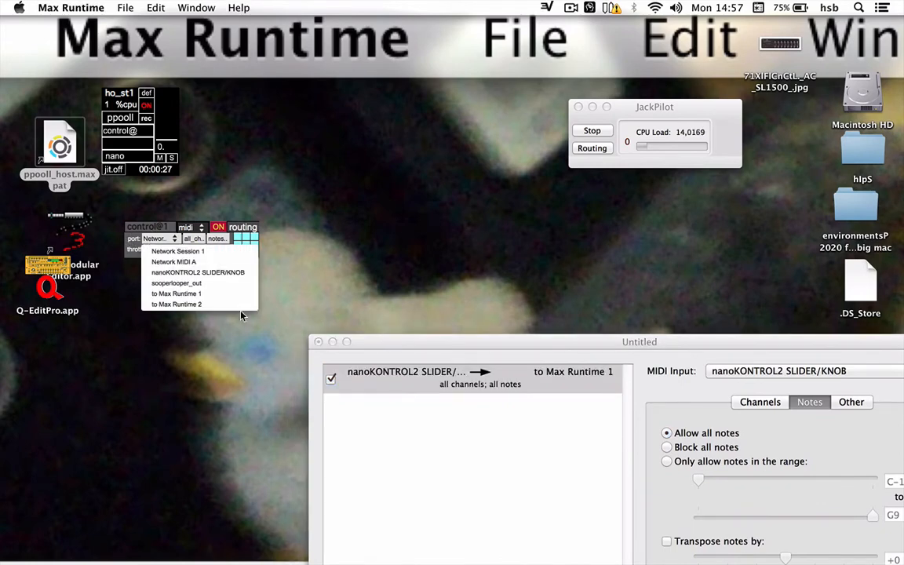
{"action": "left_click", "coordinate": [199, 272]}
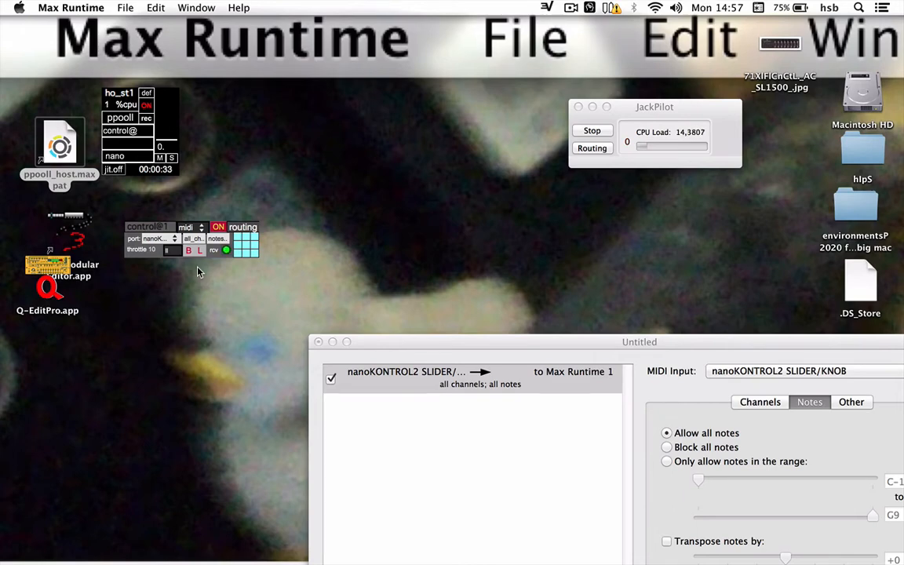
{"action": "left_click", "coordinate": [244, 227]}
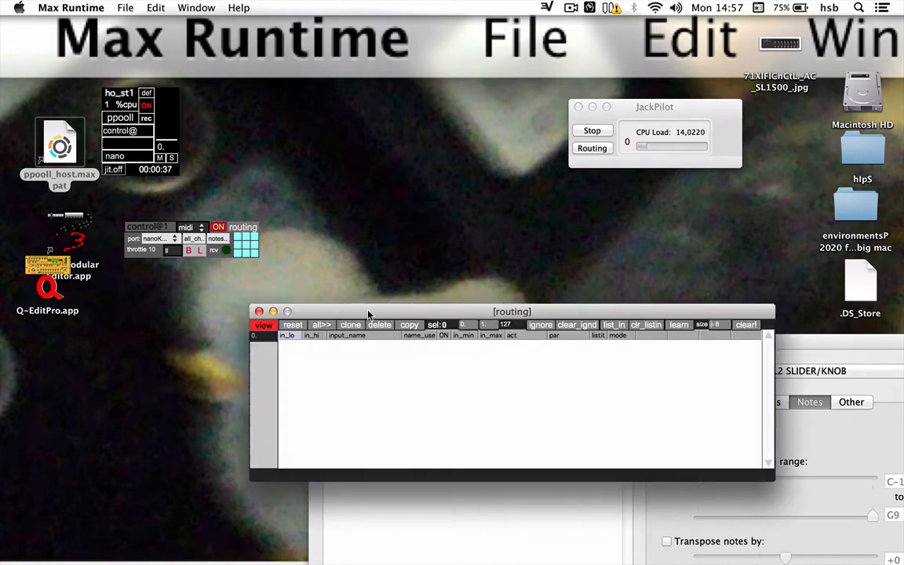
{"action": "left_click_drag", "start_coordinate": [369, 315], "coordinate": [397, 102]}
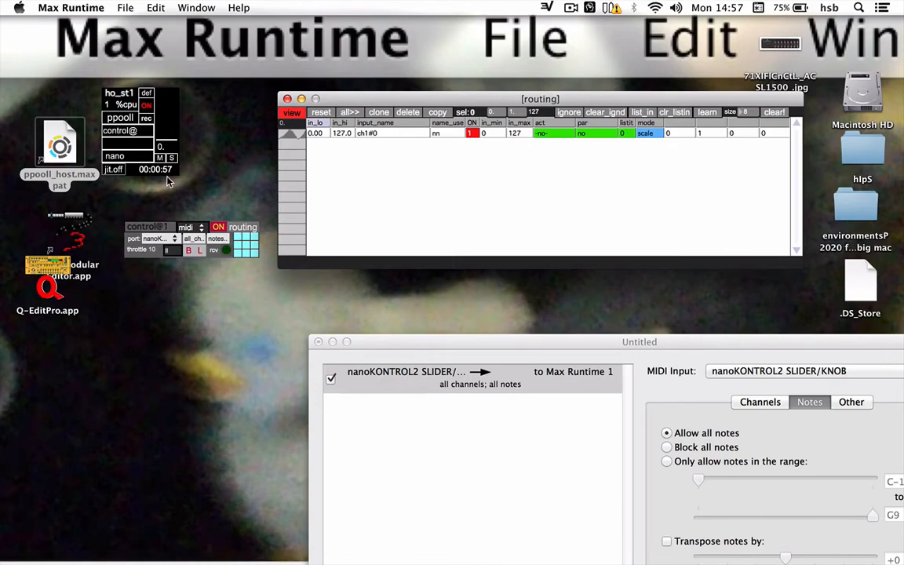
Load the beast act from the ppooll host and place it below the control act
{"action": "left_click", "coordinate": [124, 131]}
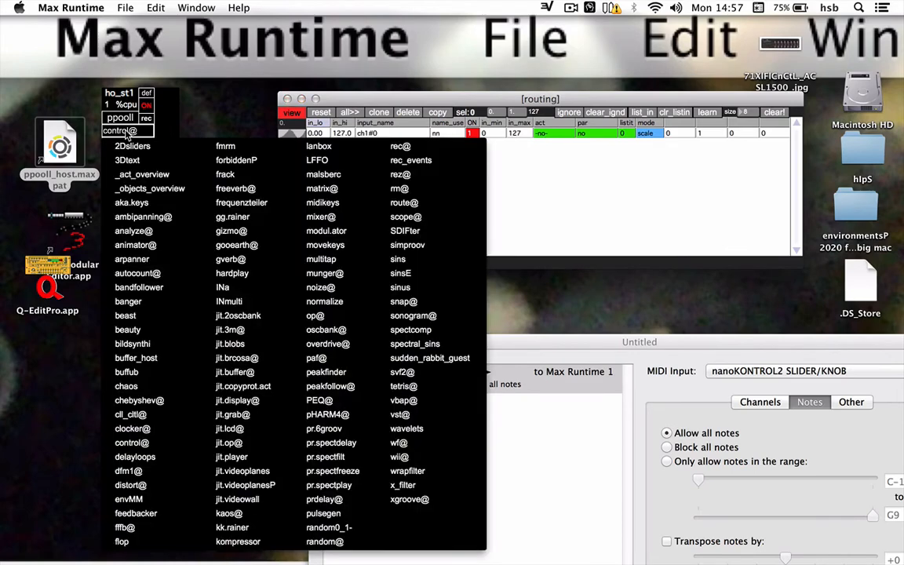
{"action": "left_click", "coordinate": [127, 314]}
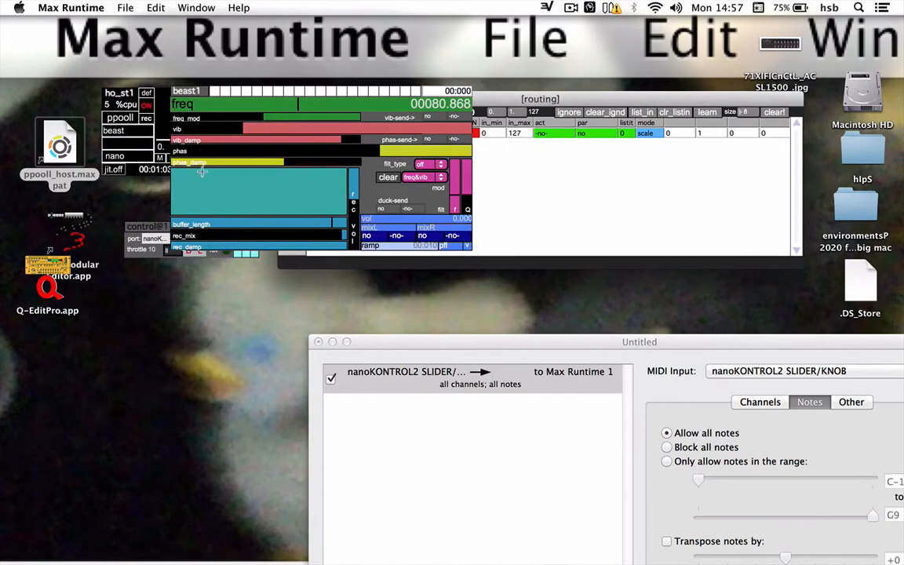
{"action": "left_click_drag", "start_coordinate": [185, 93], "coordinate": [126, 315]}
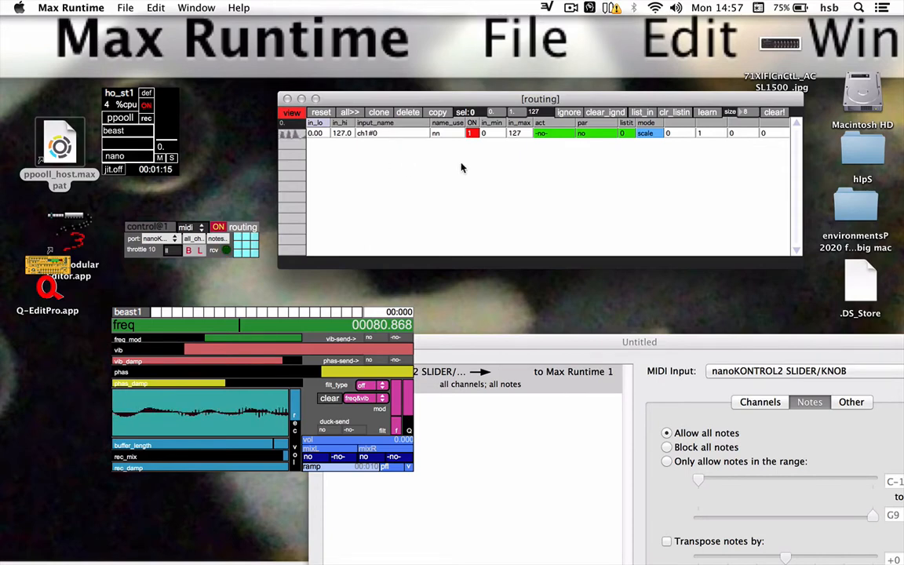
Route the ch1#0 controller input to the vib parameter of the beast1 act
{"action": "left_click", "coordinate": [553, 135]}
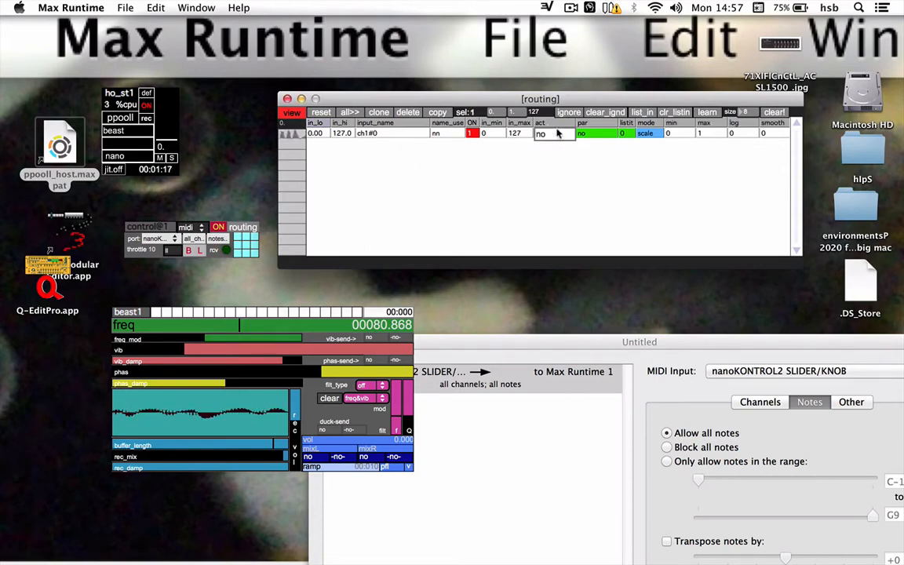
{"action": "left_click", "coordinate": [556, 135]}
{"action": "left_click", "coordinate": [563, 165]}
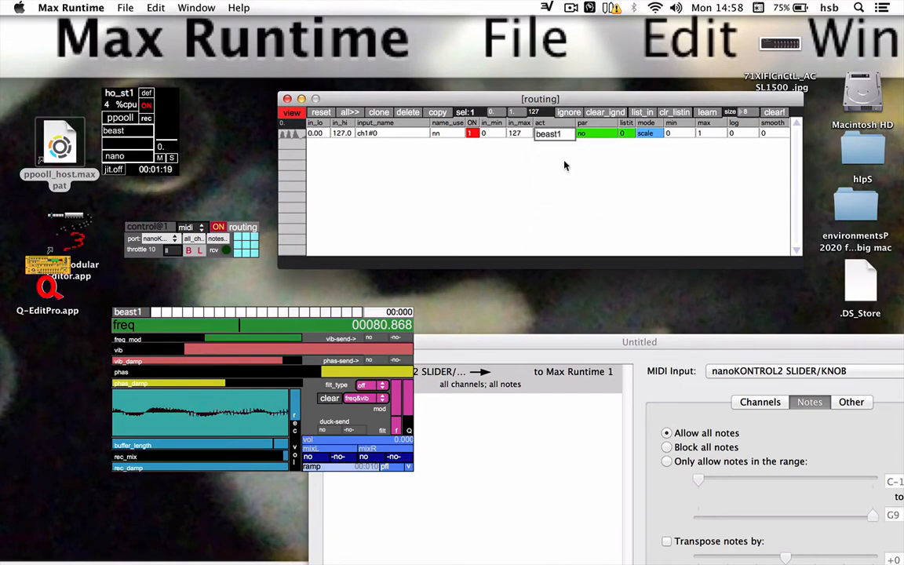
{"action": "left_click", "coordinate": [590, 135]}
{"action": "left_click", "coordinate": [594, 136]}
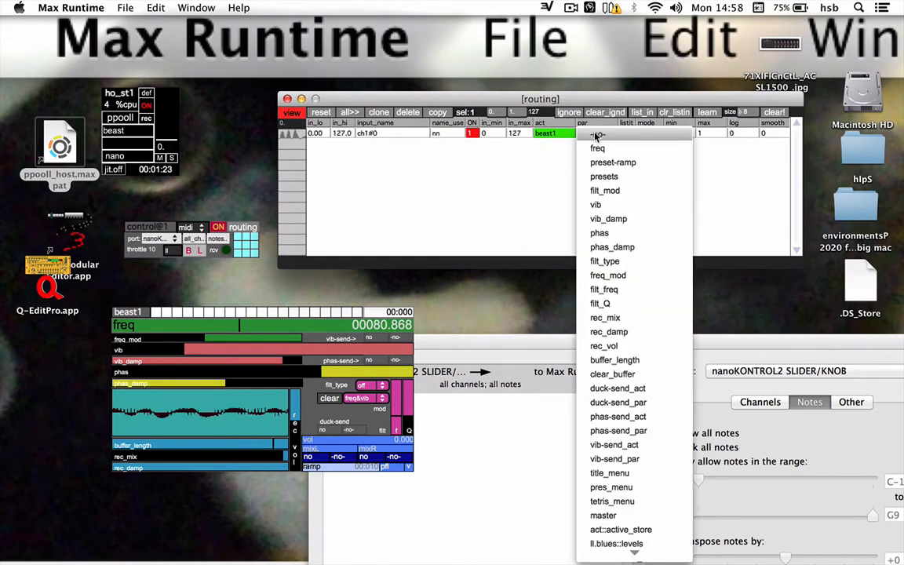
{"action": "left_click", "coordinate": [611, 206]}
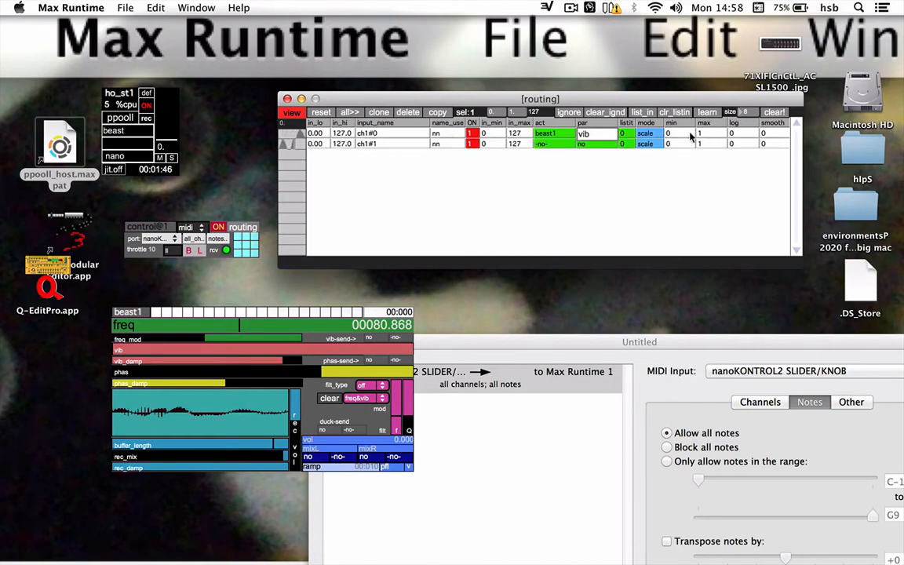
Route the ch1#1 controller input to the freq parameter of the beast1 act
{"action": "left_click", "coordinate": [549, 144]}
{"action": "left_click", "coordinate": [572, 176]}
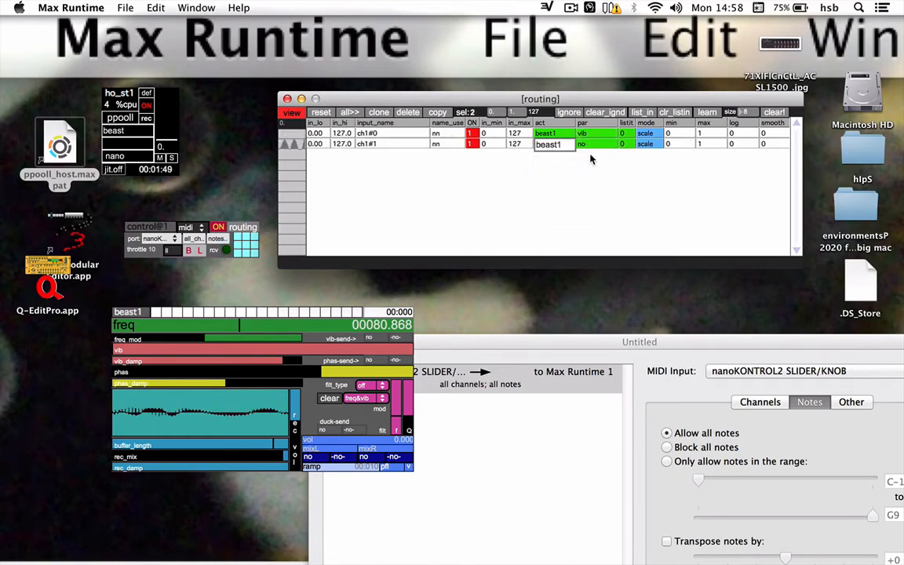
{"action": "left_click", "coordinate": [595, 145]}
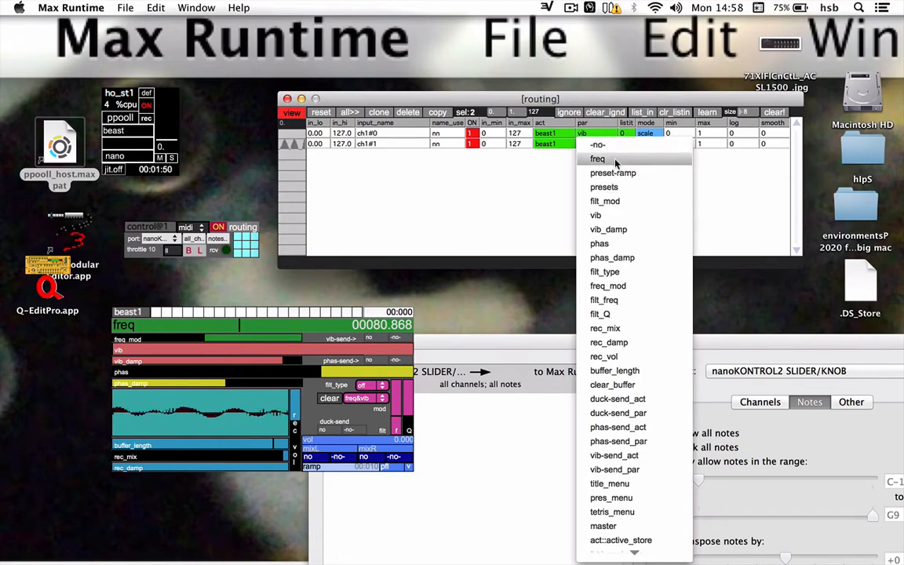
{"action": "left_click", "coordinate": [617, 159]}
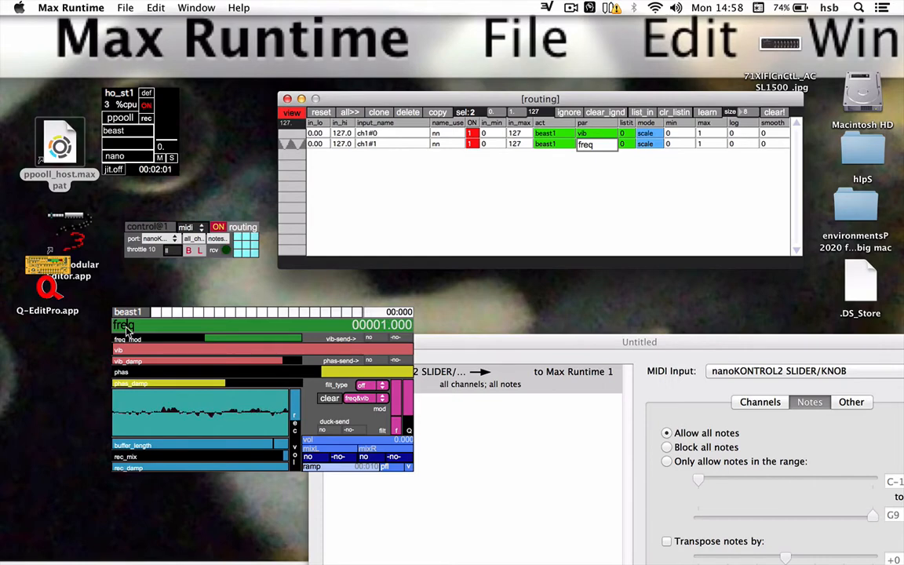
{"action": "left_click", "coordinate": [124, 326]}
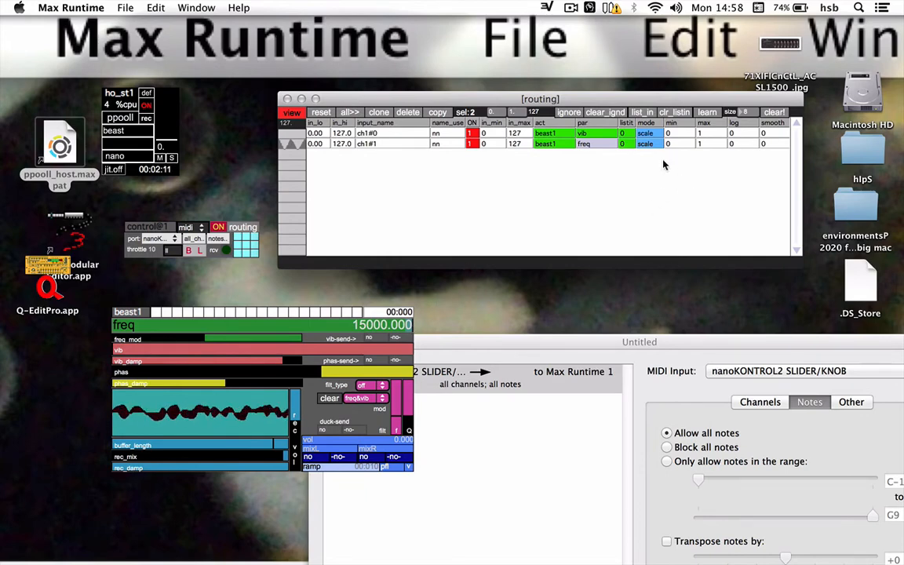
Set the maximum output value of the ch1#1 routing to 15000
{"action": "left_click", "coordinate": [705, 145]}
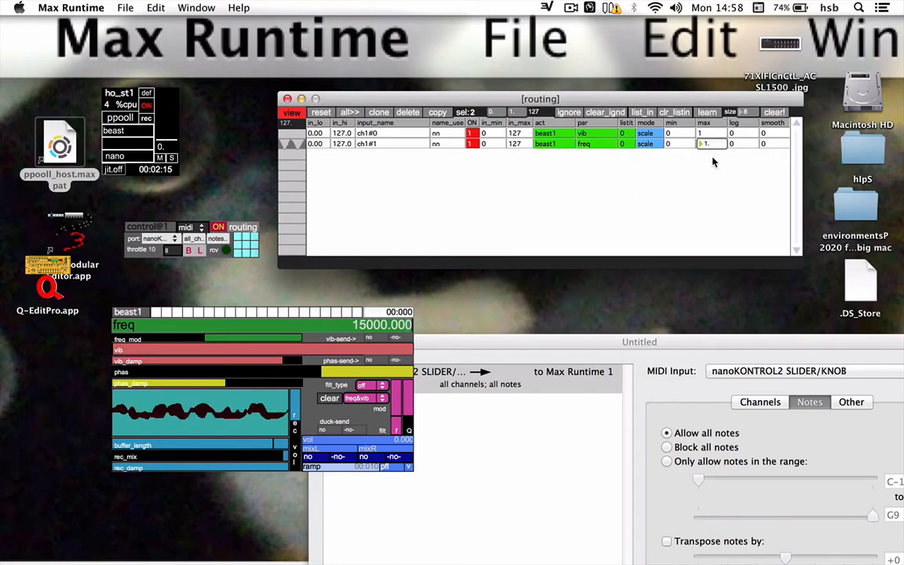
{"action": "type", "text": "15000"}
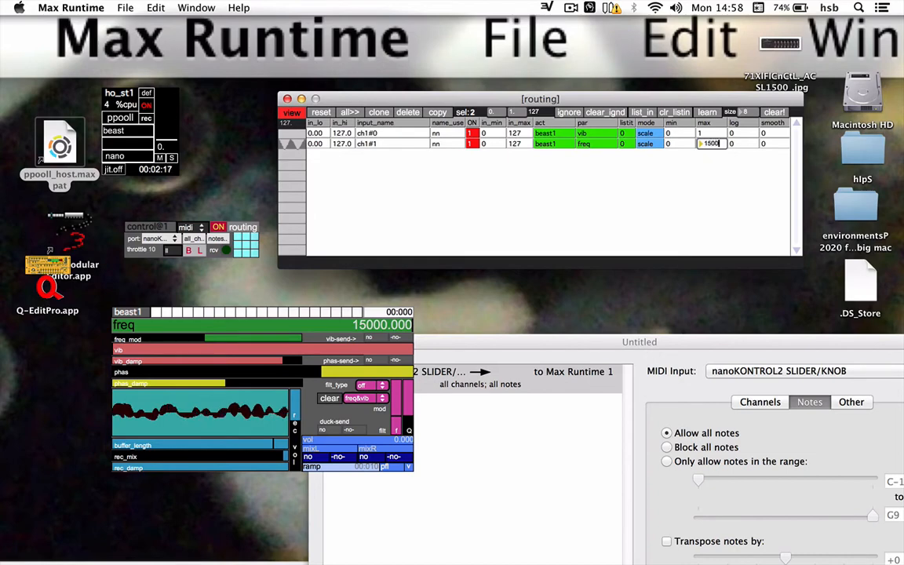
{"action": "key", "text": "Return"}
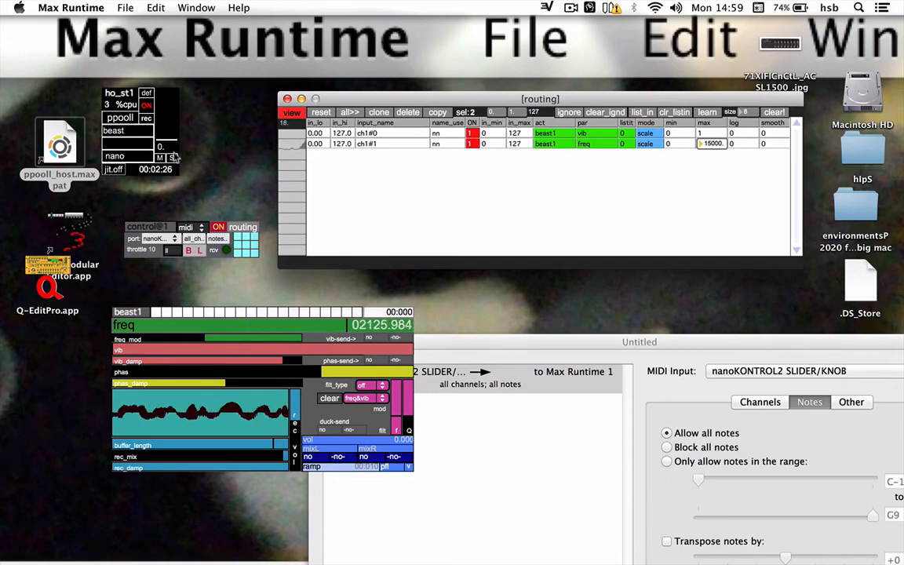
Raise the ppooll host's output volume to about 0.31 and the beast1 act's vol to about 0.12
{"action": "left_click_drag", "start_coordinate": [172, 139], "coordinate": [171, 119]}
{"action": "left_click_drag", "start_coordinate": [317, 440], "coordinate": [338, 442]}
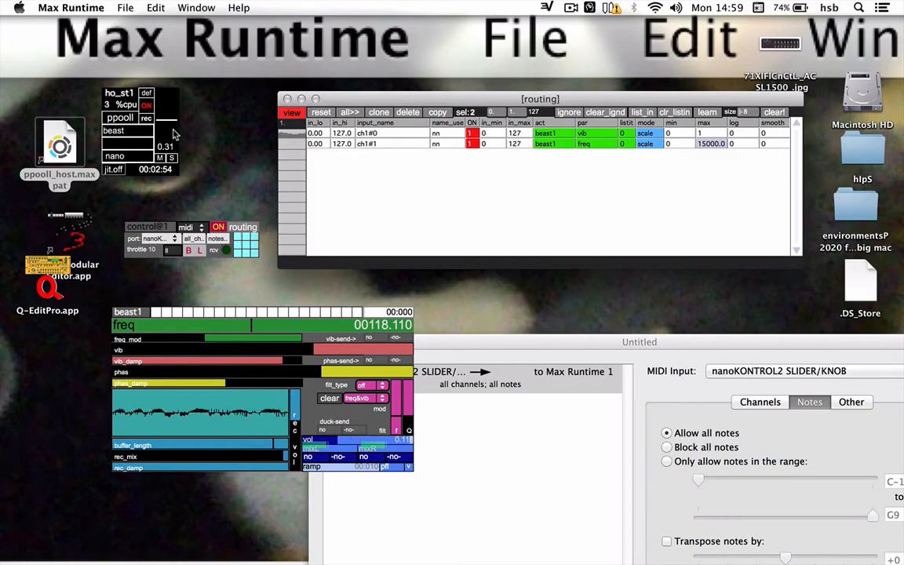
Shift the routing window slightly toward the host and store presets in the first four preset slots of beast1
{"action": "left_click_drag", "start_coordinate": [426, 96], "coordinate": [401, 90]}
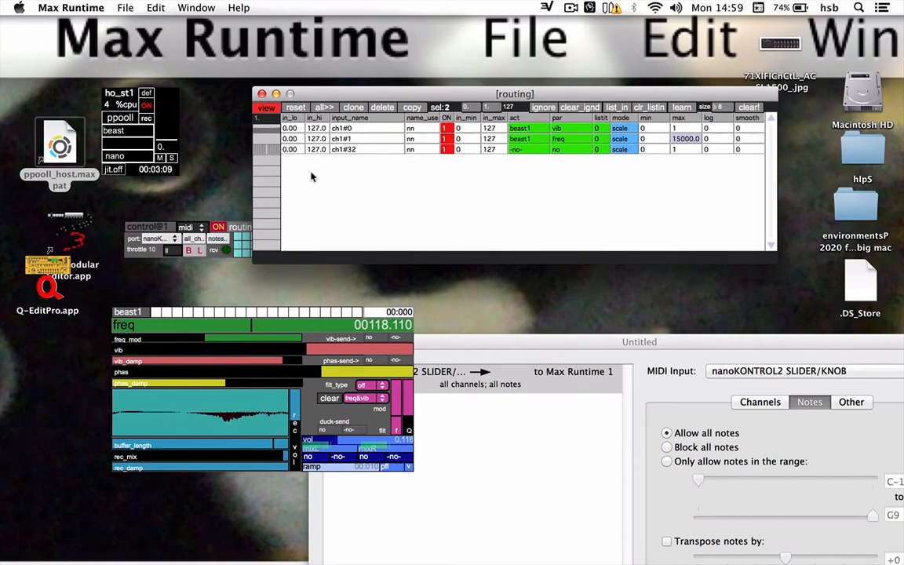
{"action": "left_click", "coordinate": [156, 313], "text": "shift"}
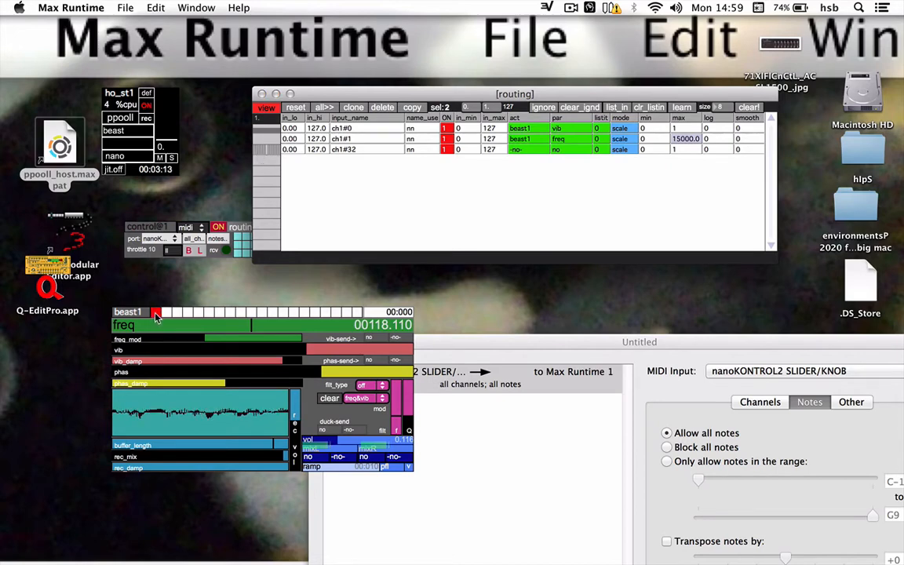
{"action": "left_click", "coordinate": [168, 313], "text": "shift"}
{"action": "left_click", "coordinate": [177, 313], "text": "shift"}
{"action": "left_click", "coordinate": [187, 311], "text": "shift"}
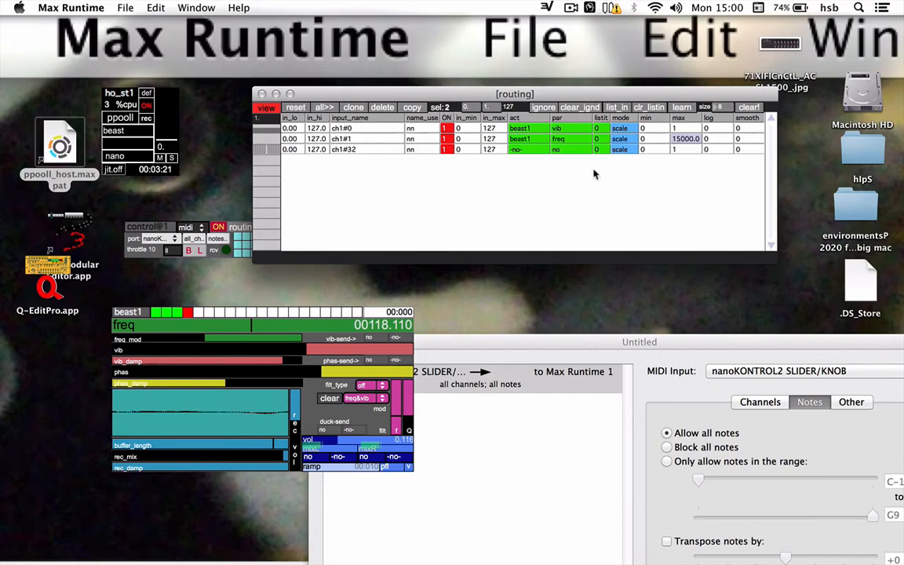
Route the ch1#32 controller input to the presets parameter of beast1 with a minimum value of 1
{"action": "left_click", "coordinate": [518, 152]}
{"action": "left_click", "coordinate": [541, 179]}
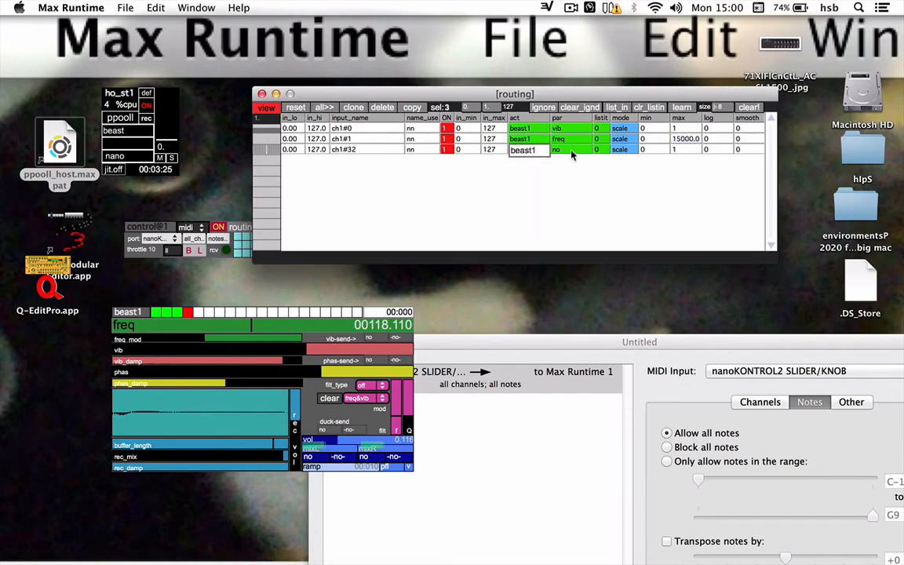
{"action": "left_click", "coordinate": [572, 151]}
{"action": "left_click", "coordinate": [581, 187]}
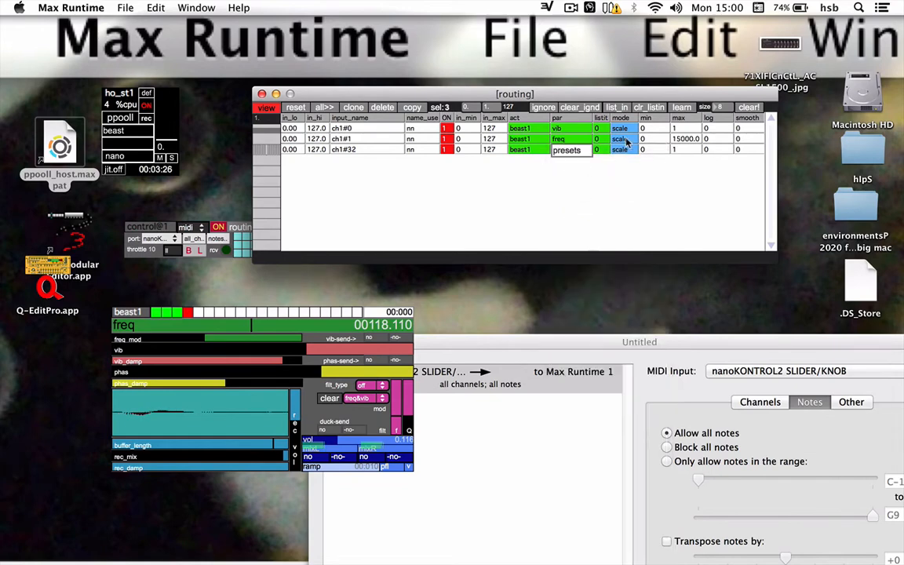
{"action": "left_click", "coordinate": [649, 149]}
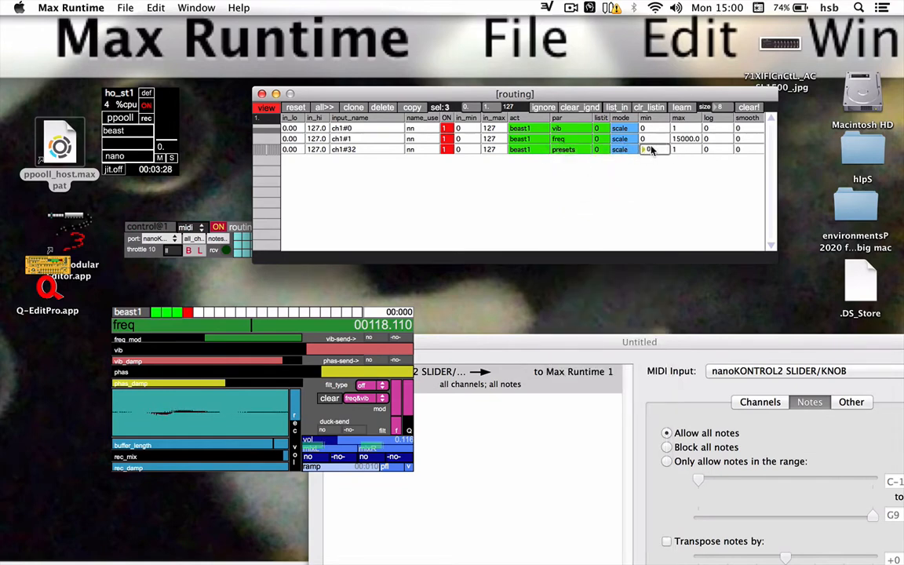
{"action": "left_click_drag", "start_coordinate": [651, 149], "coordinate": [652, 147]}
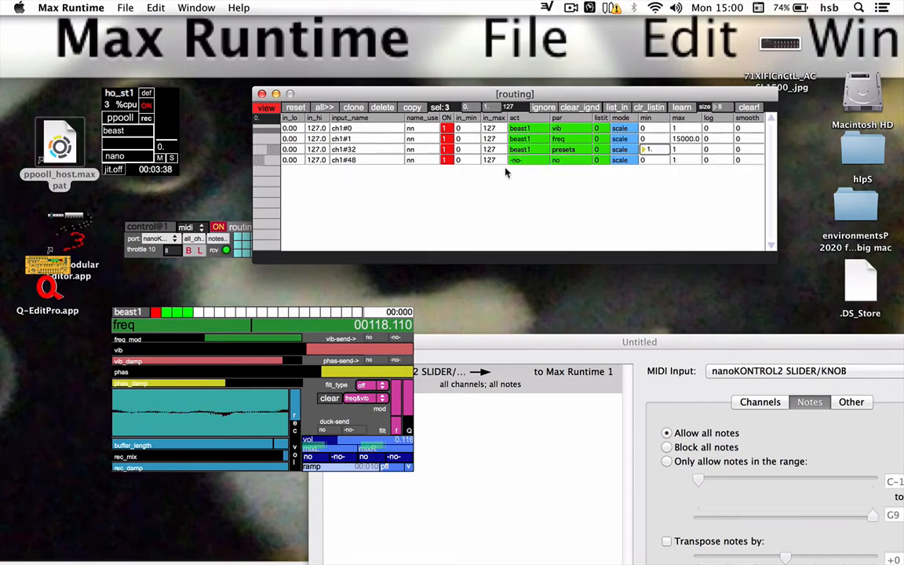
Route the ch1#48 controller input to the presets parameter of beast1 with both minimum and maximum set to 2
{"action": "left_click", "coordinate": [518, 160]}
{"action": "left_click", "coordinate": [527, 191]}
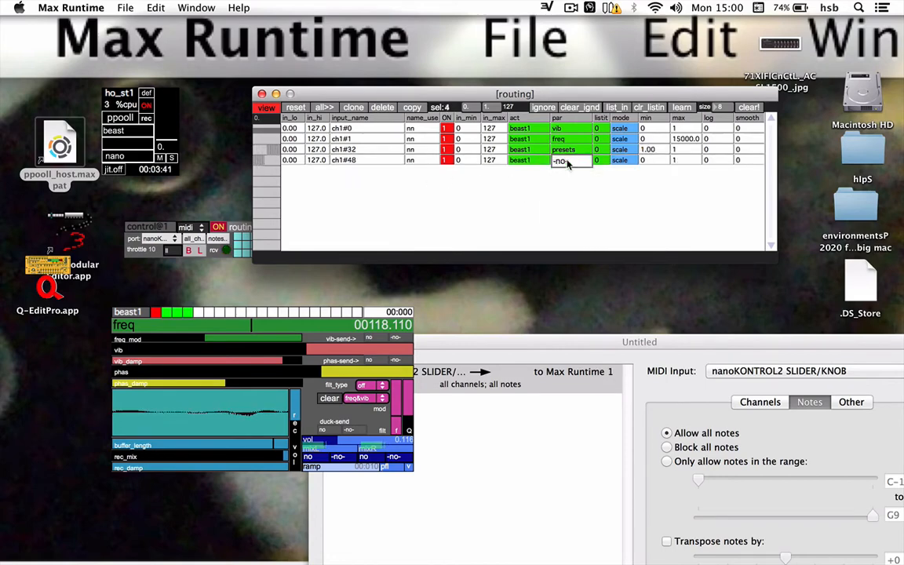
{"action": "left_click", "coordinate": [568, 161]}
{"action": "left_click", "coordinate": [575, 205]}
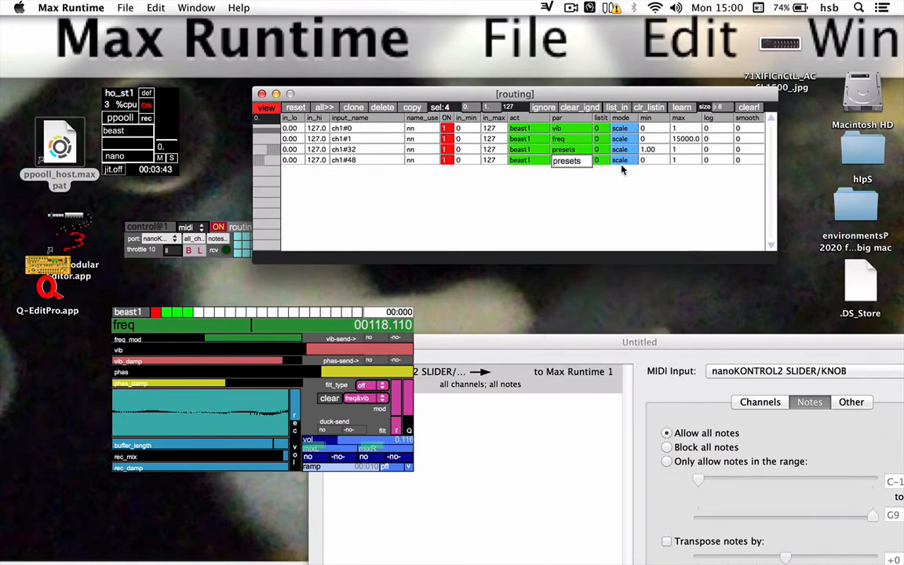
{"action": "left_click", "coordinate": [656, 160]}
{"action": "type", "text": "2."}
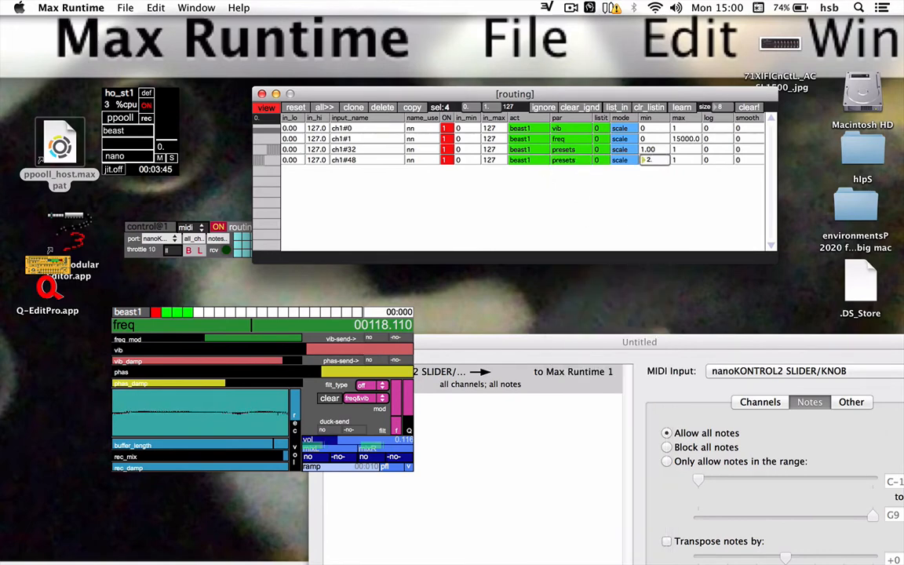
{"action": "left_click", "coordinate": [690, 159]}
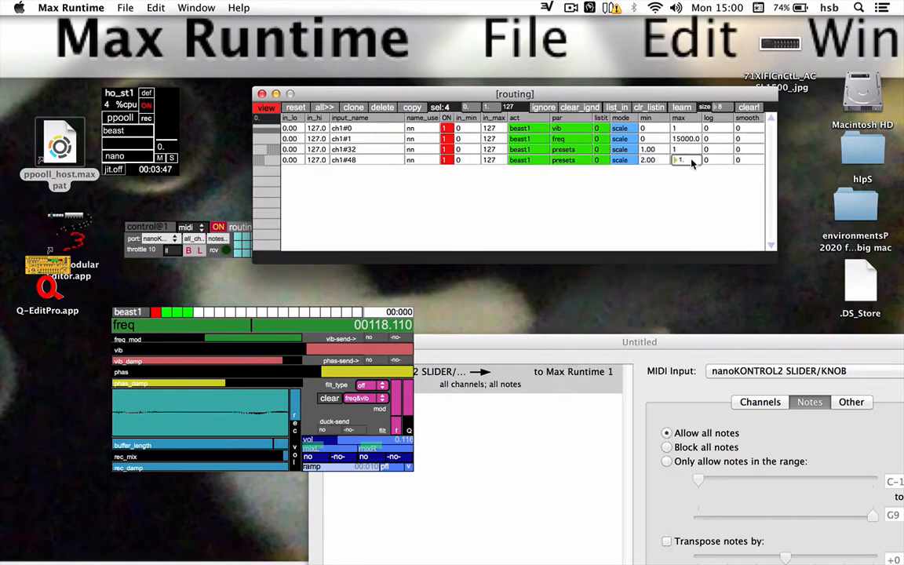
{"action": "type", "text": "2"}
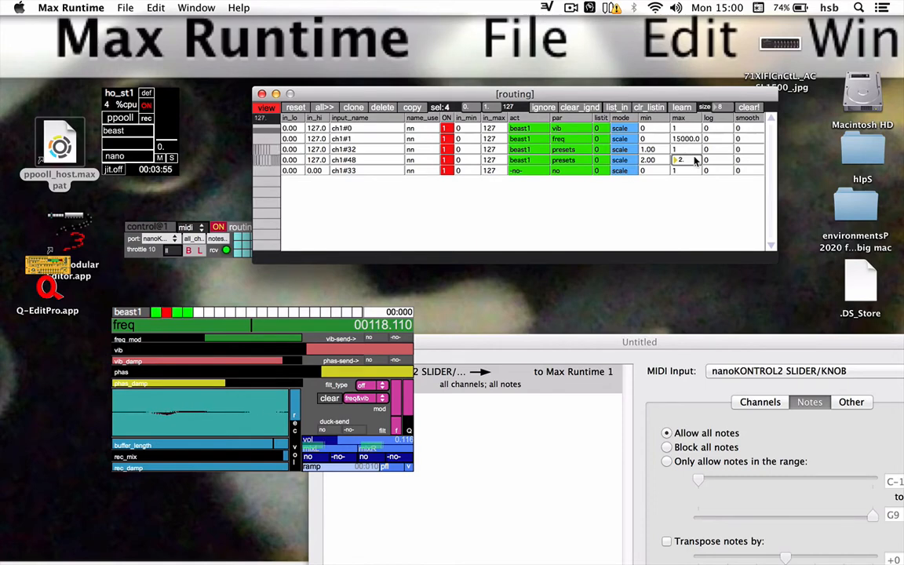
Reposition the routing window slightly lower and load the saved NANO setup from the ppooll host
{"action": "left_click_drag", "start_coordinate": [415, 93], "coordinate": [401, 108]}
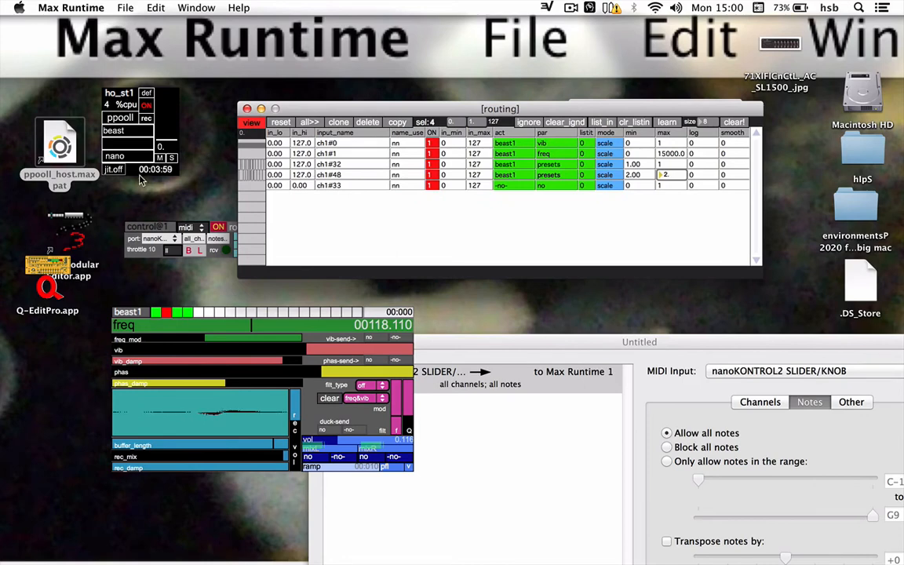
{"action": "left_click", "coordinate": [110, 150]}
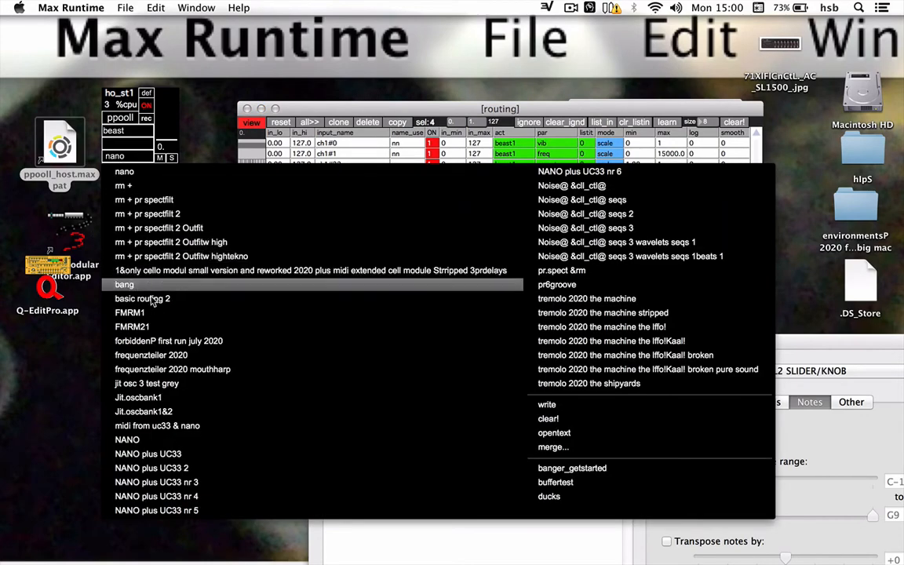
{"action": "left_click", "coordinate": [145, 439]}
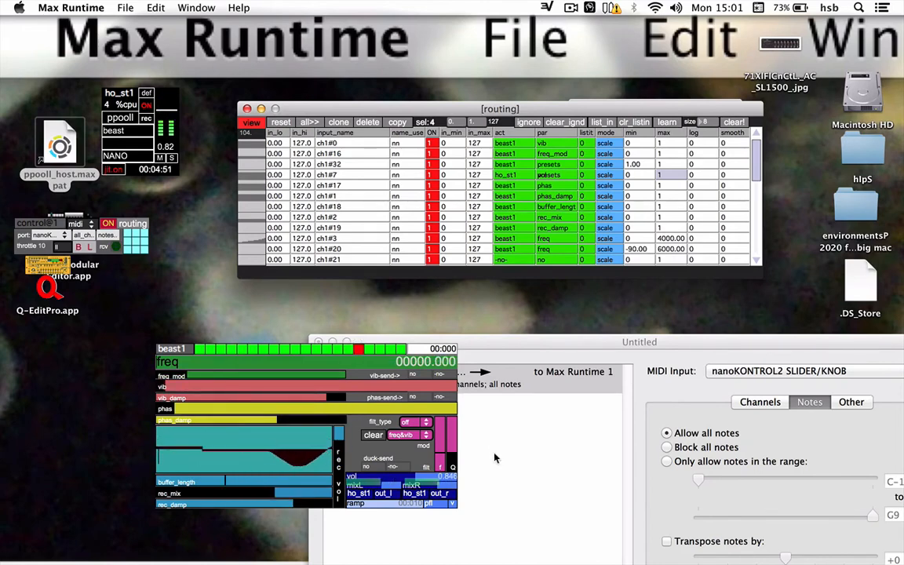
Switch to the background 1 set in Ableton Live, stop its playback and minimize its window
{"action": "mouse_move", "coordinate": [632, 556]}
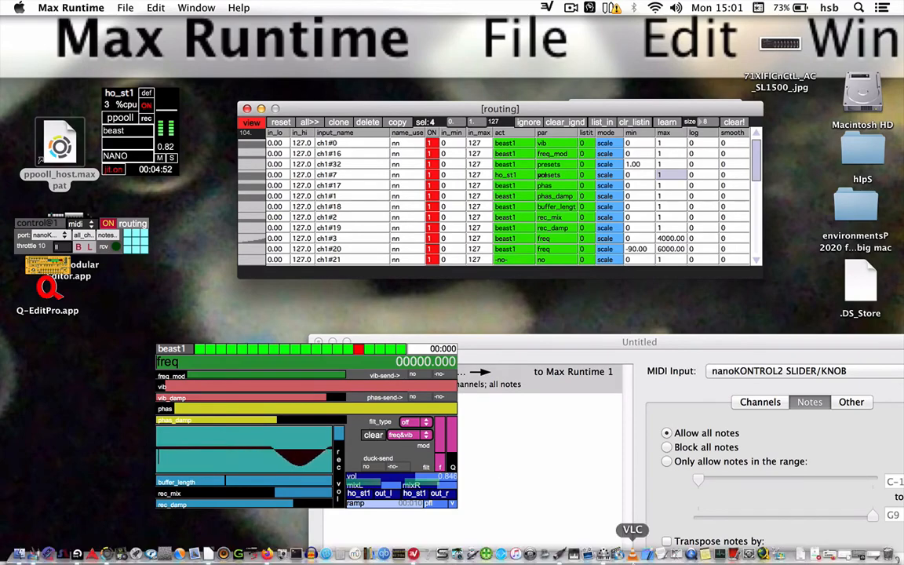
{"action": "left_click", "coordinate": [857, 556]}
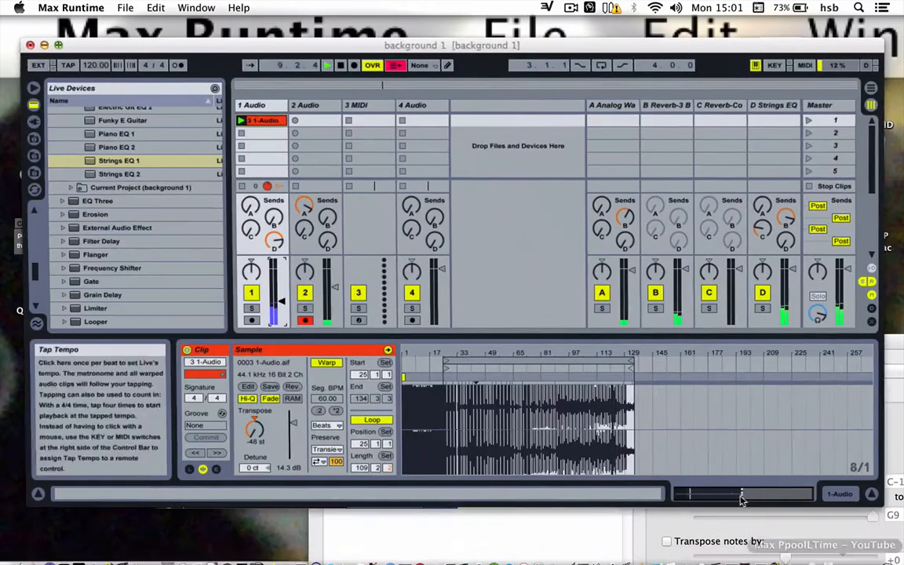
{"action": "key", "text": "space"}
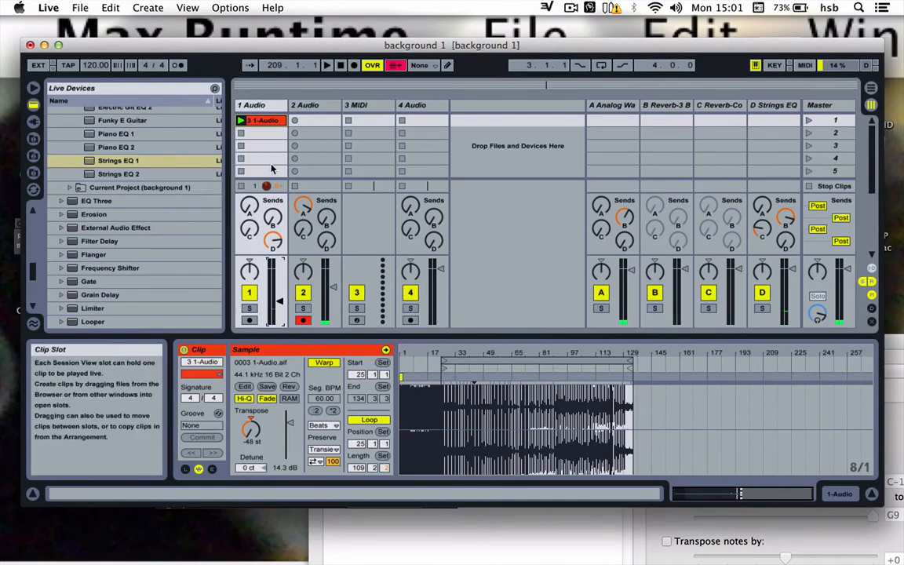
{"action": "left_click", "coordinate": [44, 46]}
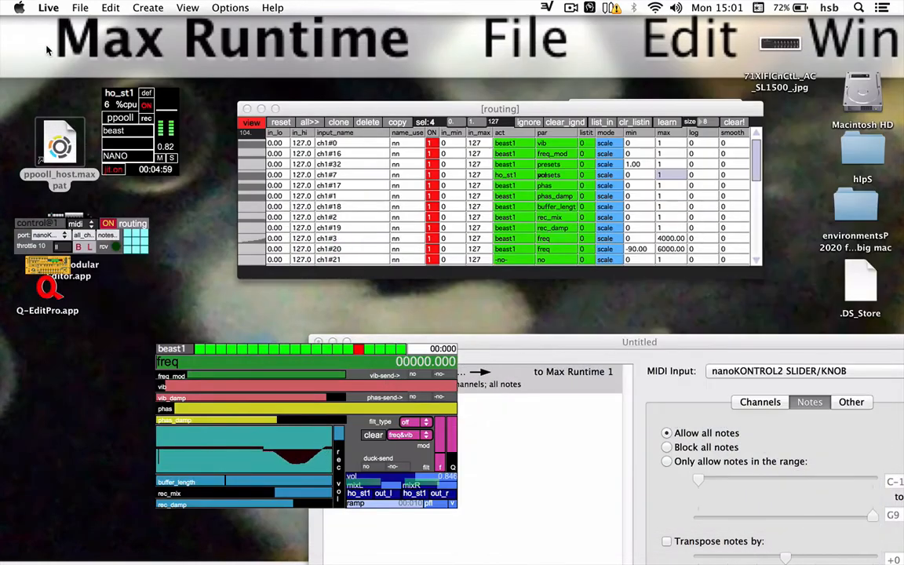